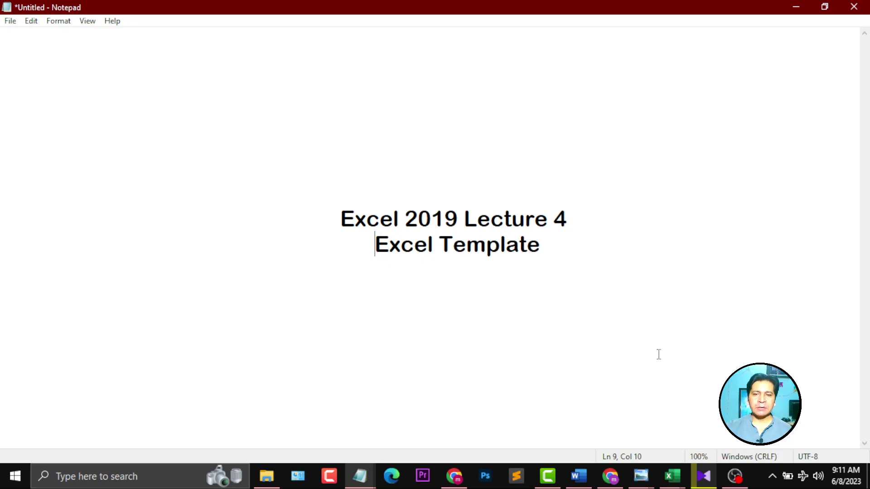
- Switch from Notepad to the Student Records.xlsx workbook in Excel
mouse_move(671, 477)
left_click(816, 399)
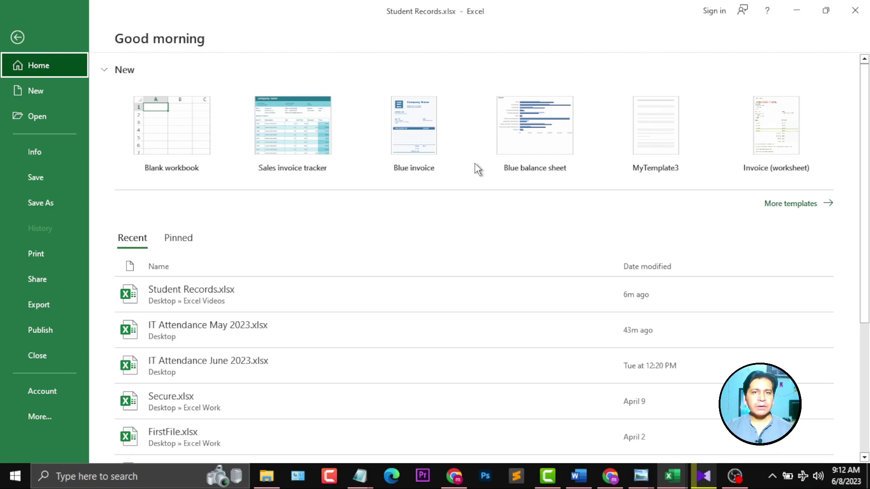
- Create a workbook from the Blue invoice template and inspect its logo and Company Name header
left_click(414, 134)
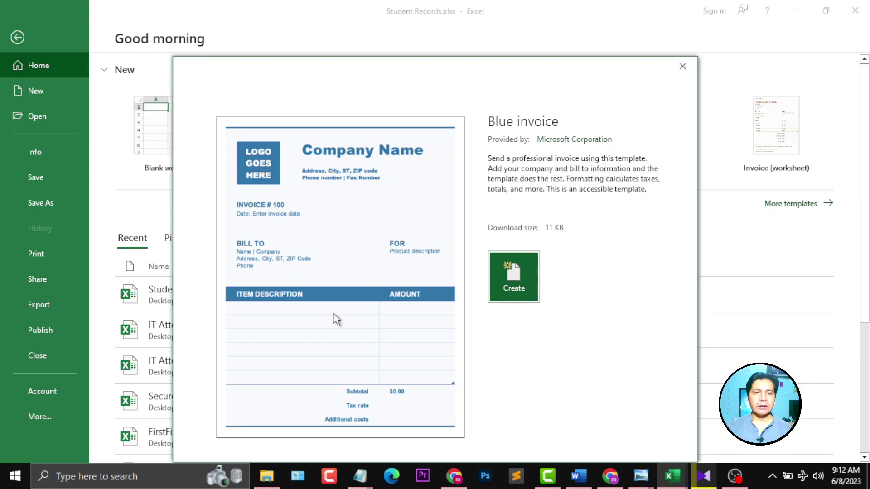
left_click(528, 267)
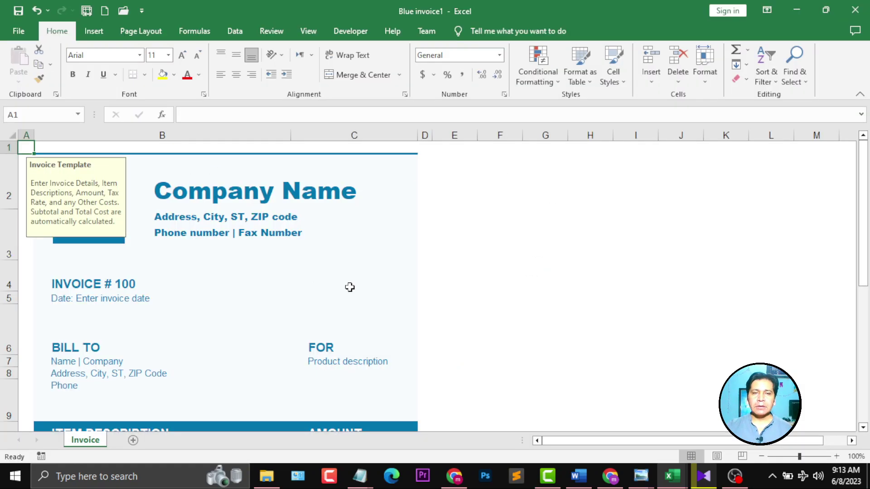
left_click(516, 279)
left_click(95, 216)
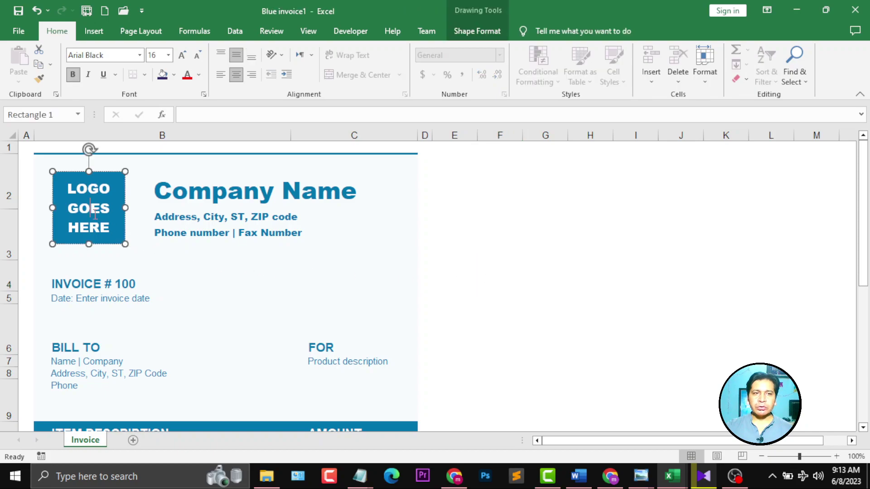
left_click(152, 201)
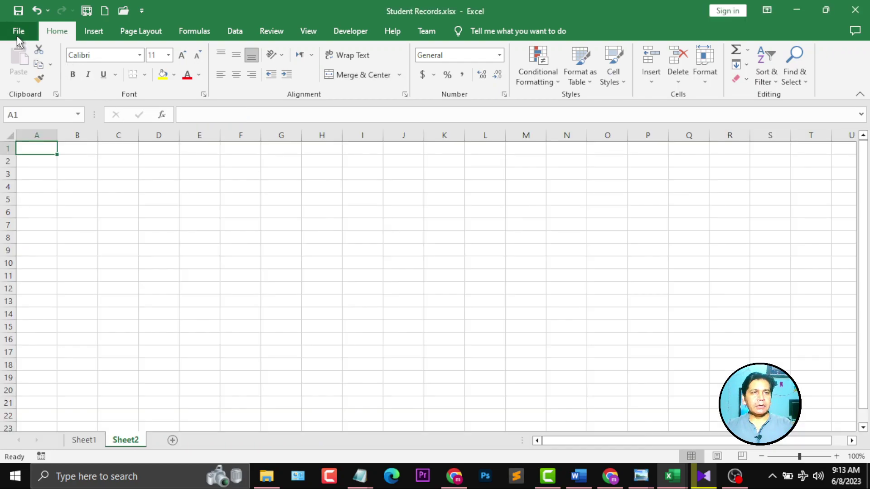
- Show the New page of templates, scrolled down to the online template search box
left_click(18, 36)
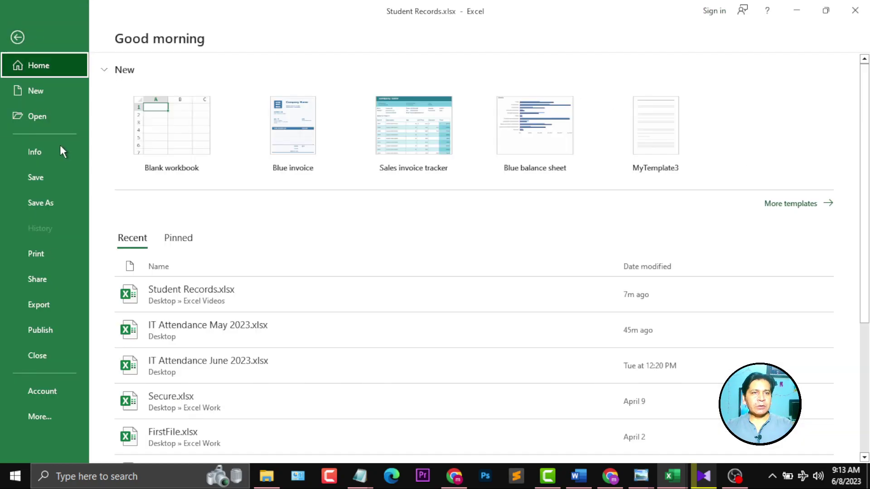
left_click(53, 96)
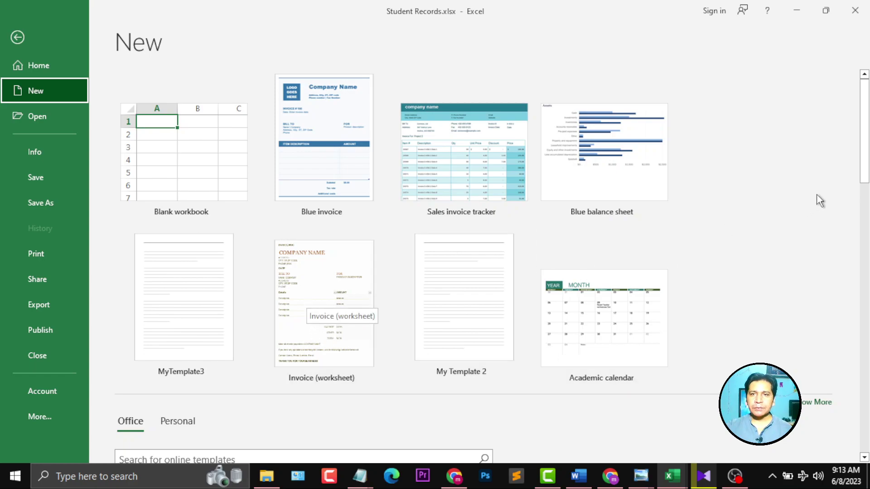
left_click_drag(863, 140, 862, 243)
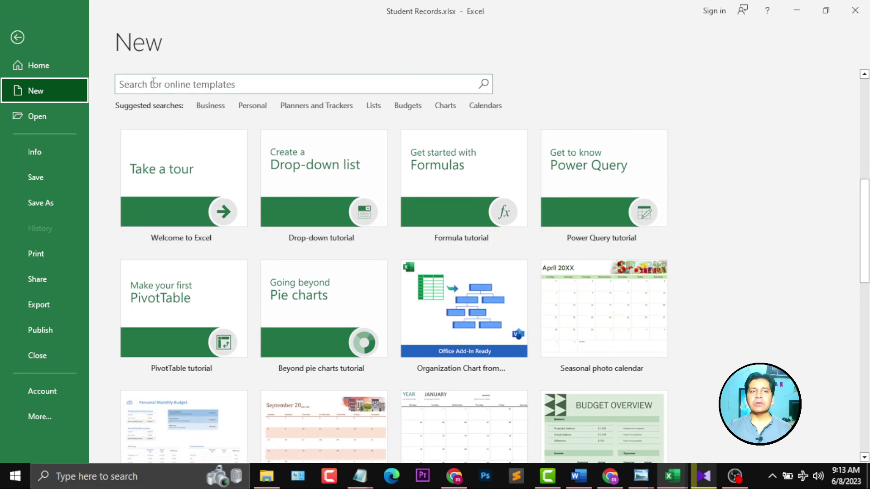
- Search the online templates for 'school'
left_click(225, 89)
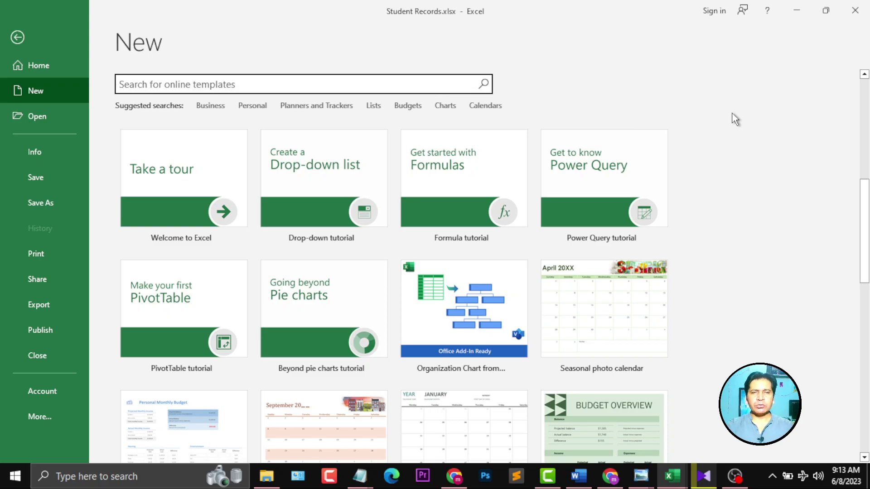
type("schoo")
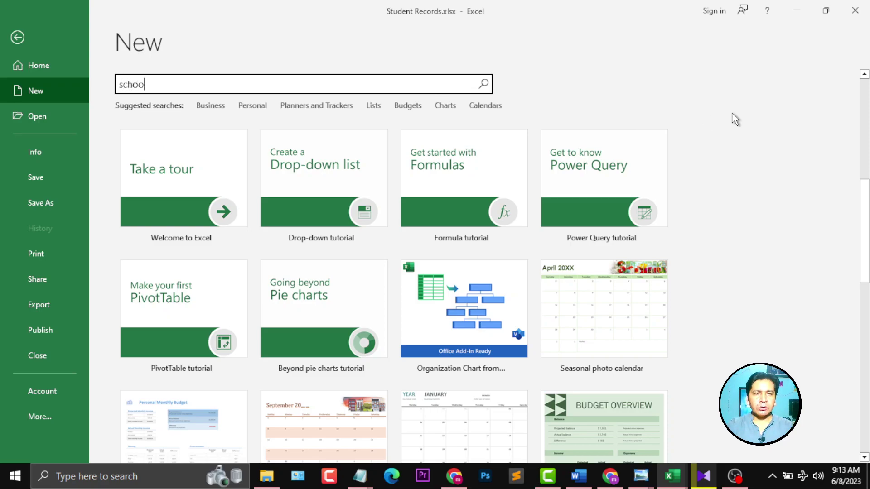
type("l")
key("Return")
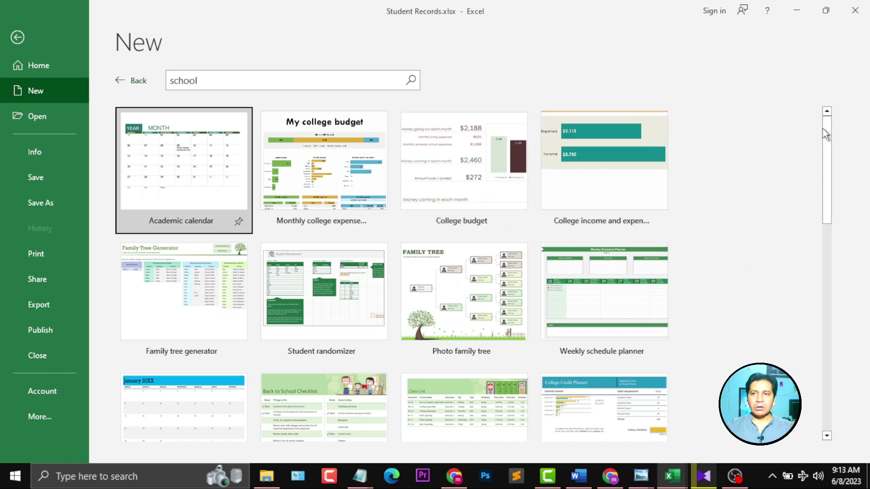
mouse_move(824, 134)
left_mouse_down()
mouse_move(830, 212)
mouse_move(829, 118)
left_mouse_up()
- Replace the search words with 'time table' and run the search again
left_click(301, 81)
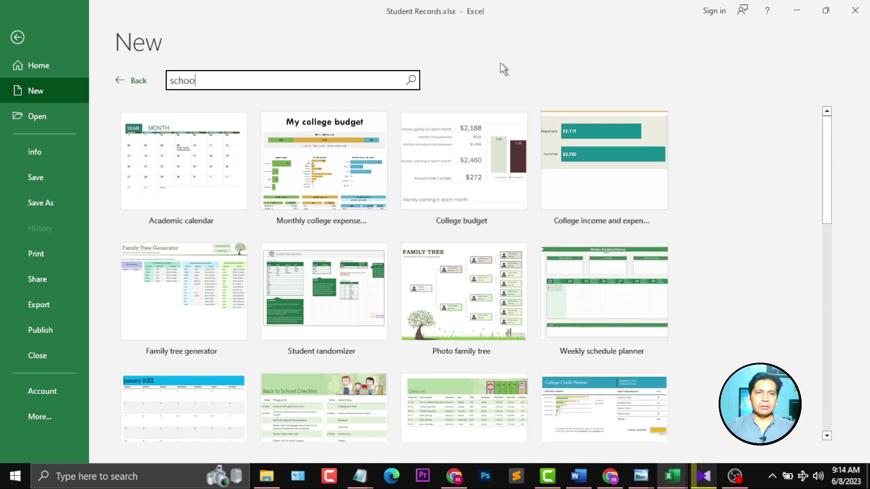
key("BackSpace")
key("BackSpace")
key("BackSpace")
type("time t")
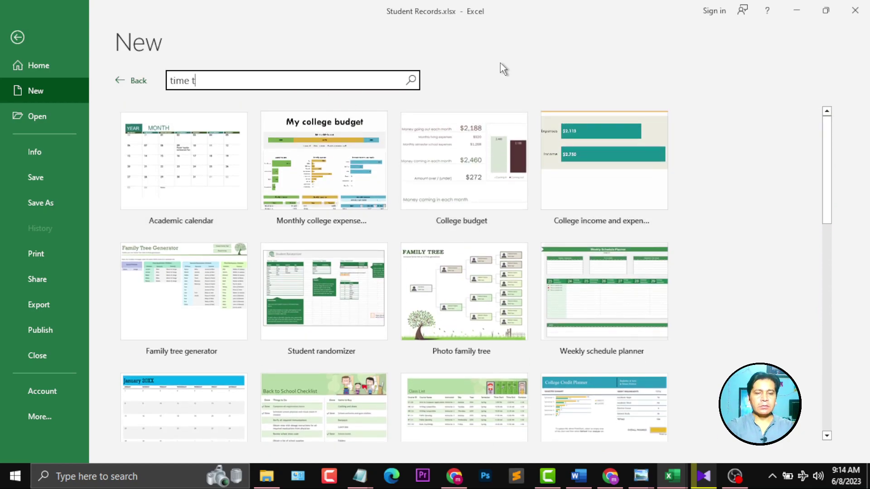
type("able")
key("Return")
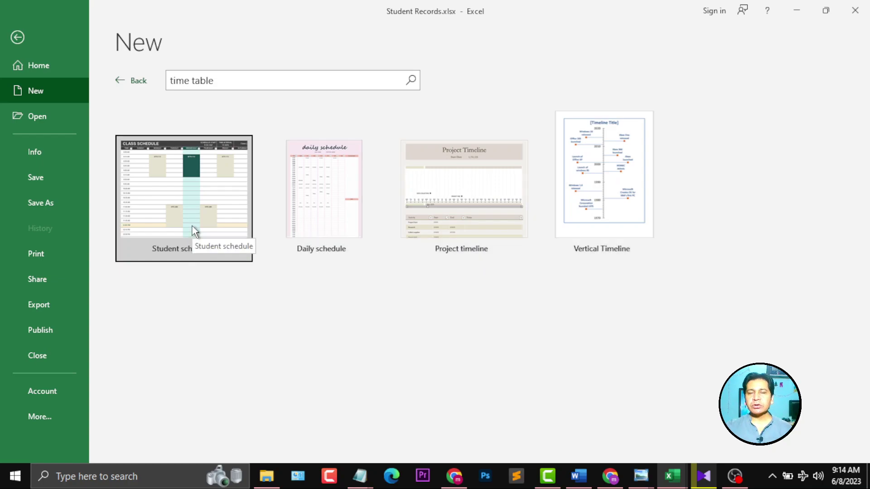
- Create a Student schedule workbook and inspect the formula in its 8:30 AM time cell
left_click(199, 190)
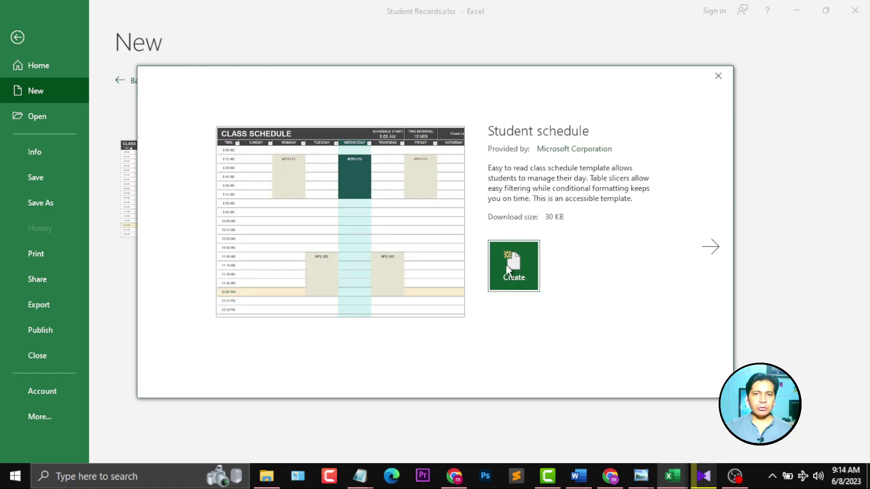
left_click(518, 263)
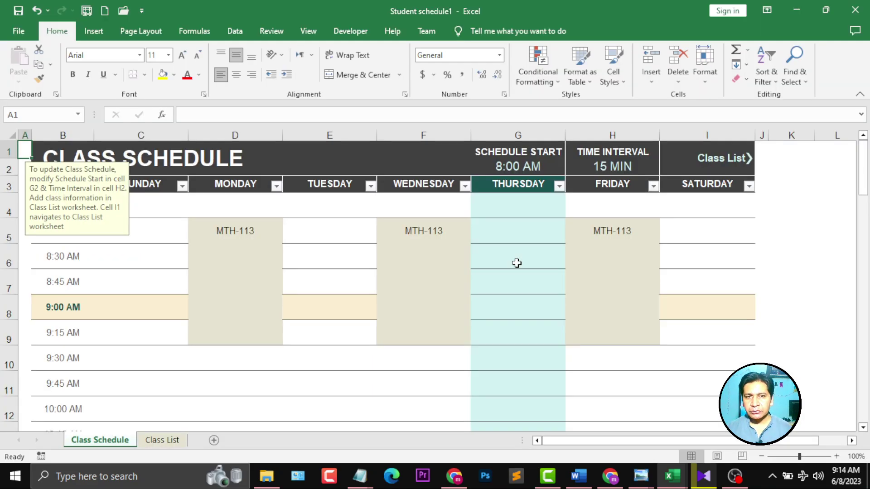
left_click(74, 259)
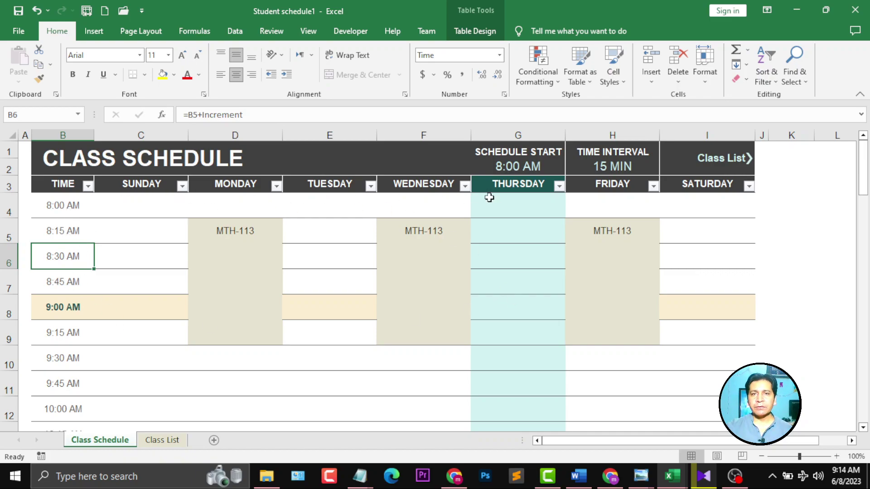
left_click(864, 216)
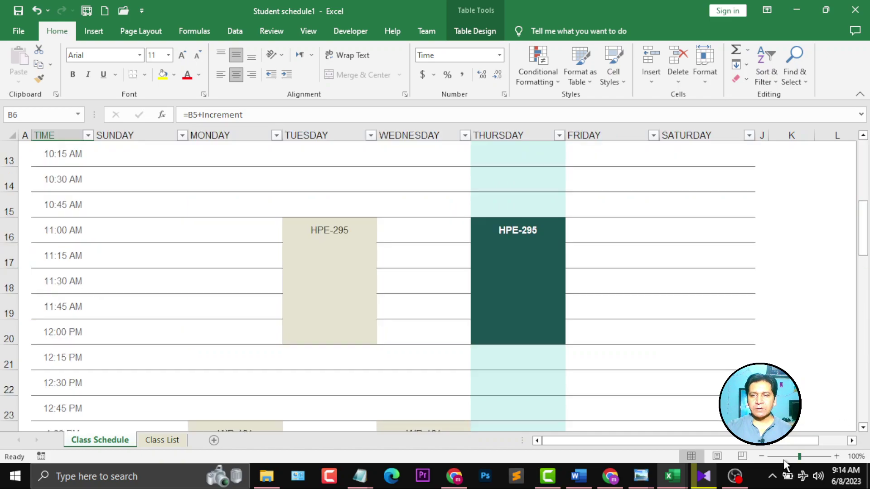
left_click_drag(800, 456, 782, 457)
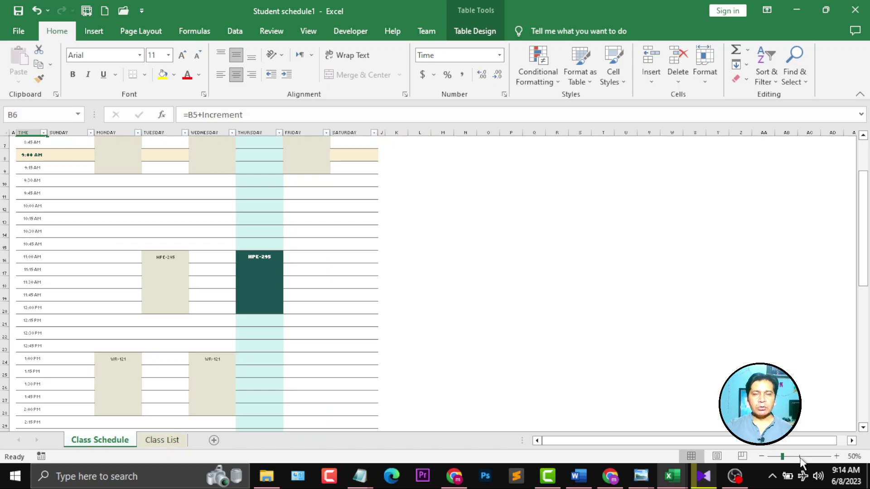
left_click(799, 457)
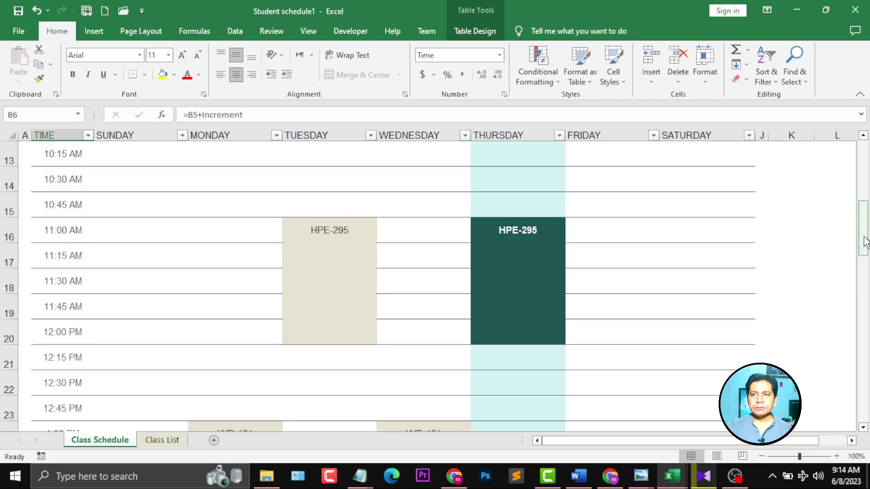
left_click_drag(863, 229, 863, 140)
left_click(241, 237)
key("ctrl+Down")
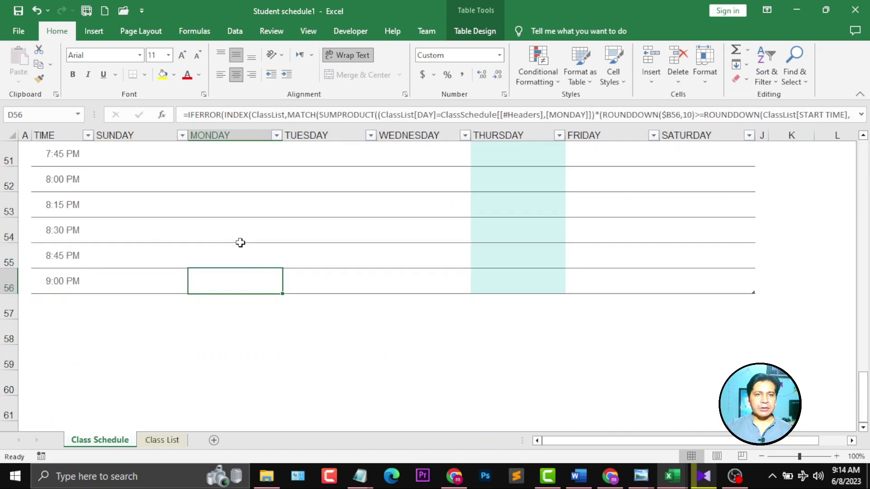
left_click_drag(863, 395, 866, 175)
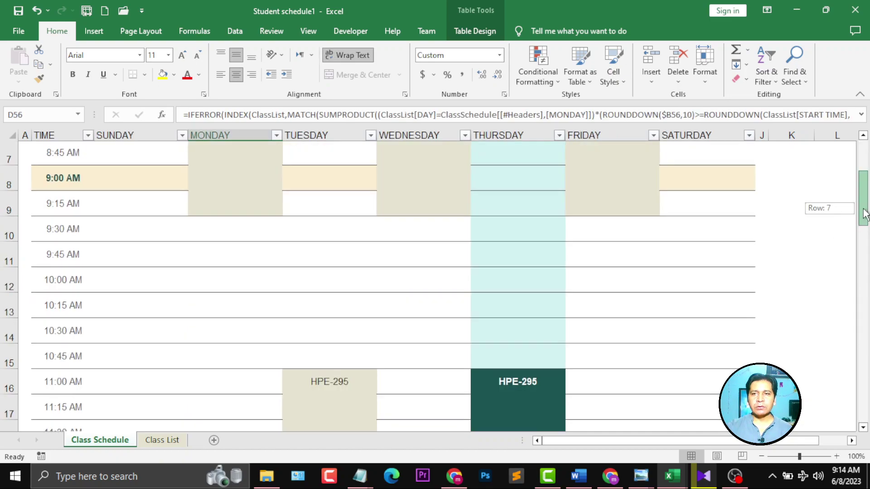
left_click(225, 290)
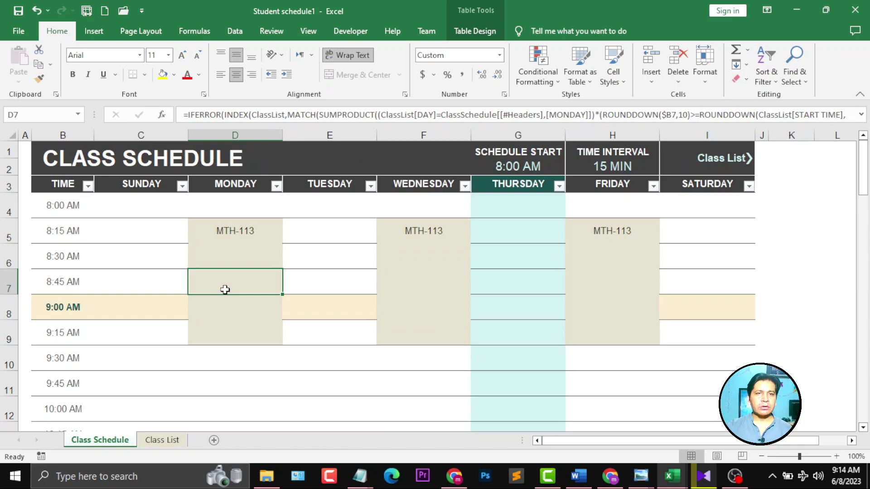
- Look over the schedule's fill colours, day cells and Class List sheet, then close the workbook
left_click(175, 75)
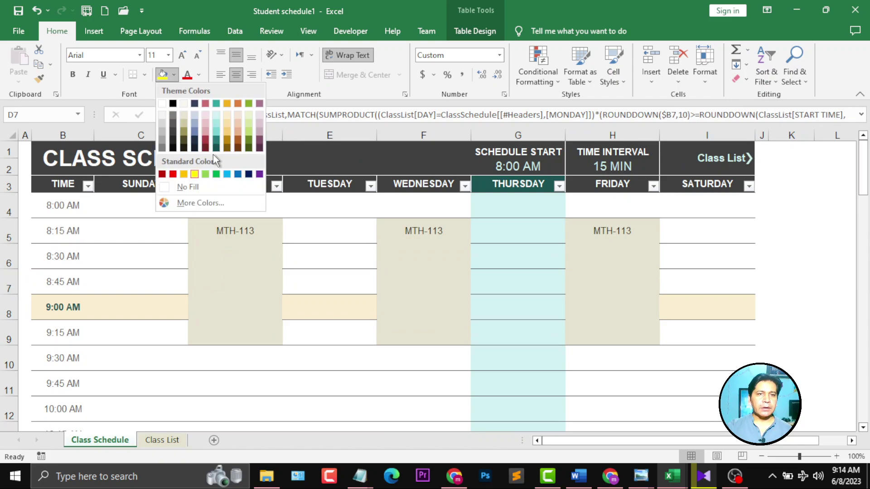
left_click(273, 258)
left_click(127, 307)
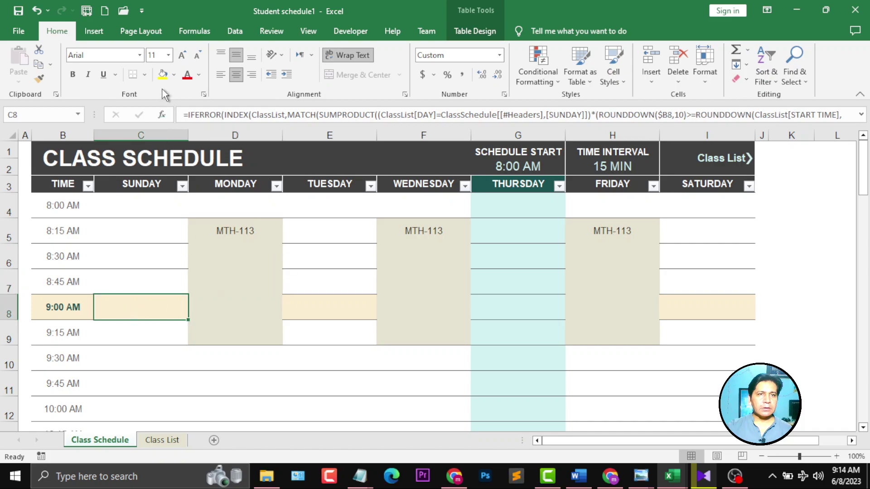
left_click(158, 288)
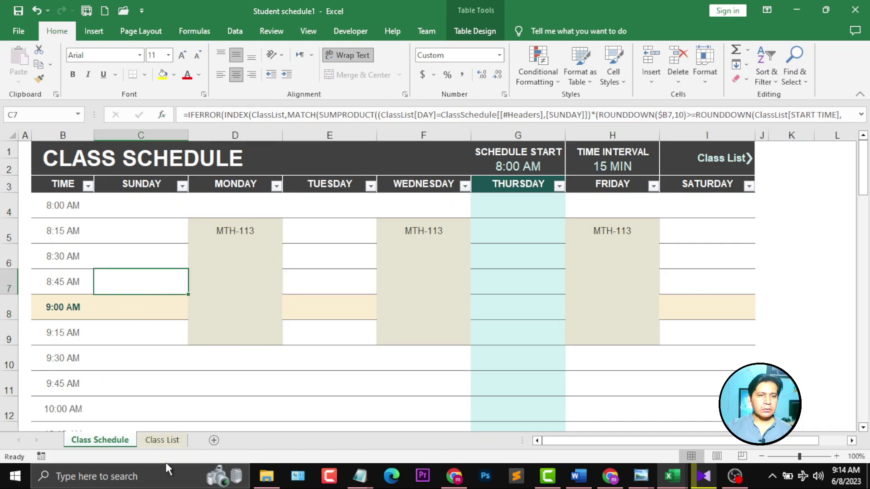
left_click(161, 440)
left_click(116, 440)
left_click(306, 240)
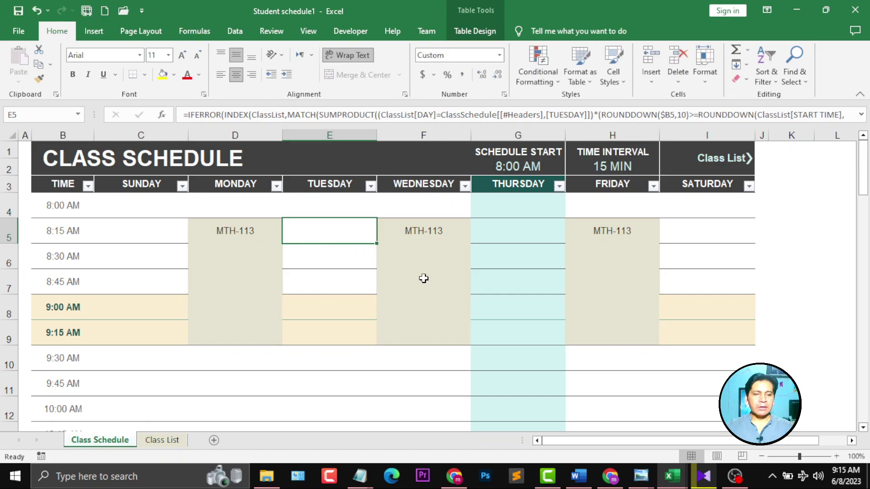
key("ctrl+w")
- Discard the schedule changes and choose Sales invoice tracker from the full template gallery
left_click(452, 254)
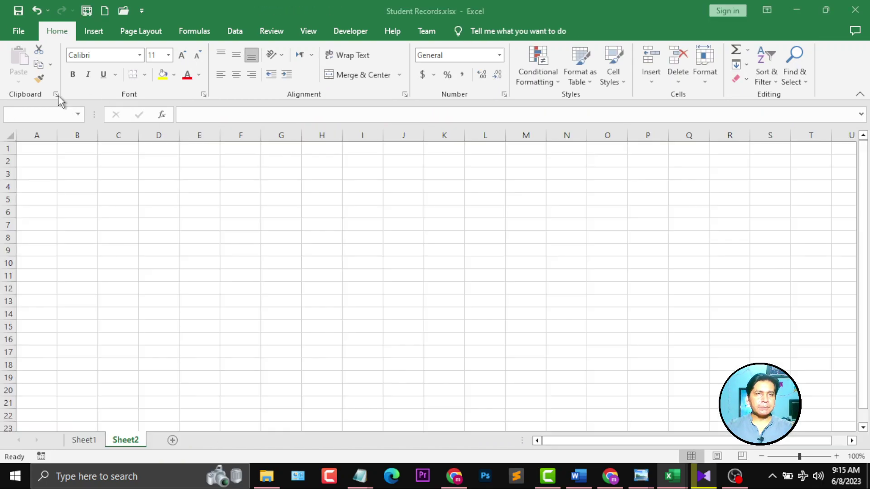
left_click(20, 25)
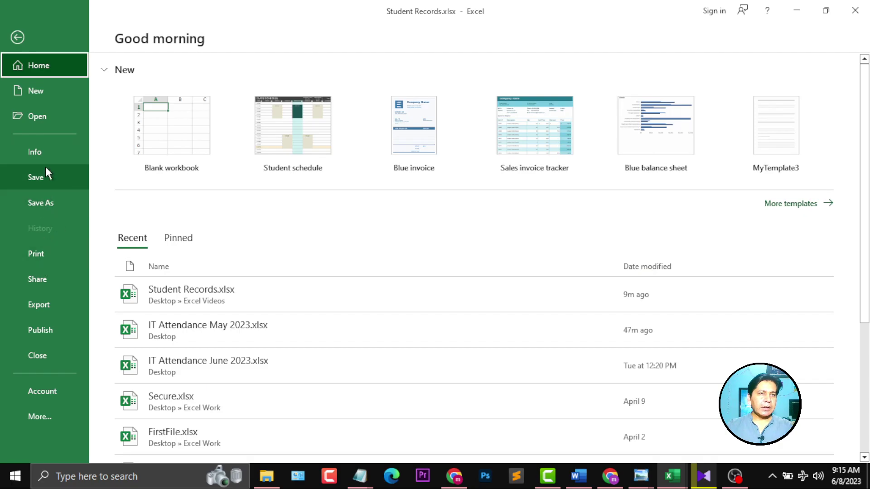
left_click(801, 204)
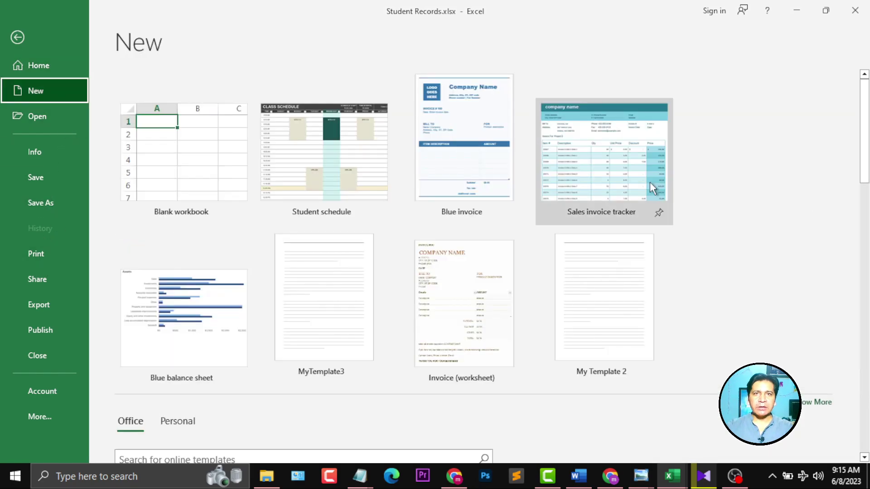
left_click(595, 166)
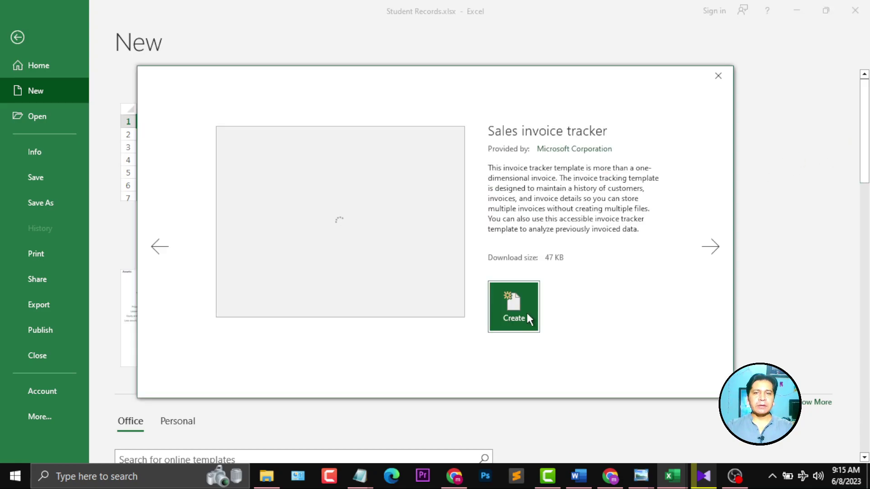
- Create a Sales invoice tracker workbook and fill cell B2 yellow
left_click(526, 311)
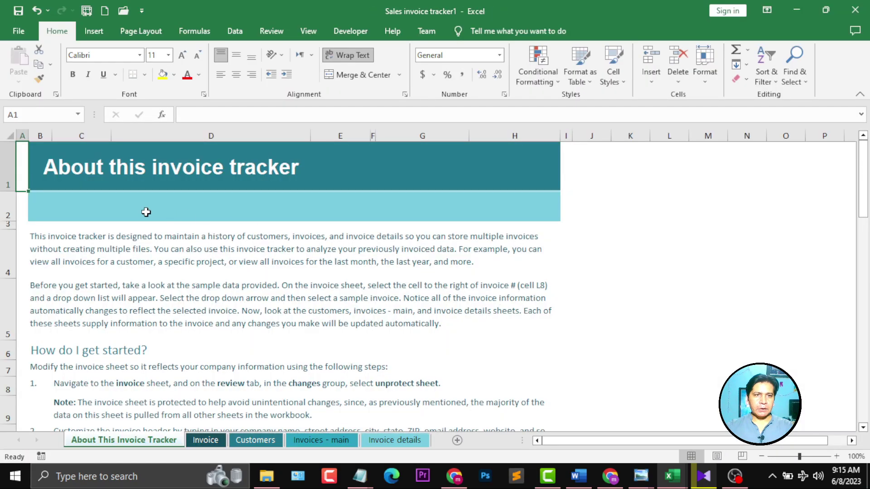
left_click(86, 204)
left_click(42, 210)
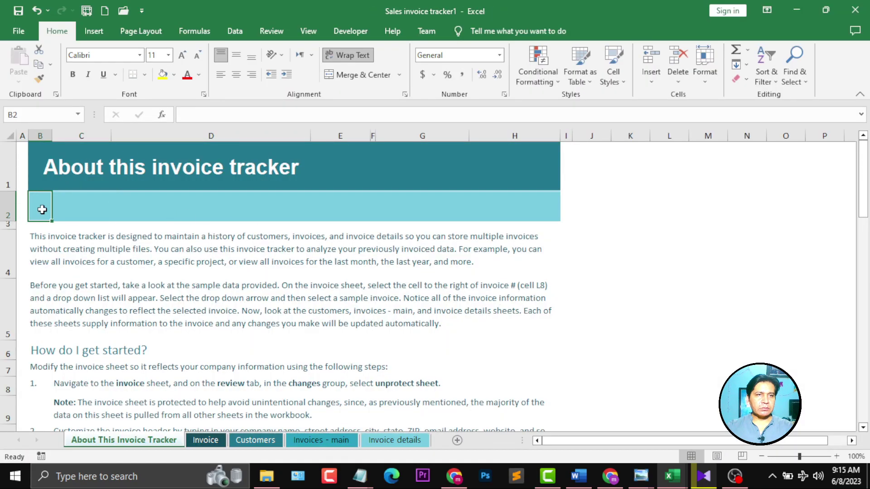
left_click(163, 75)
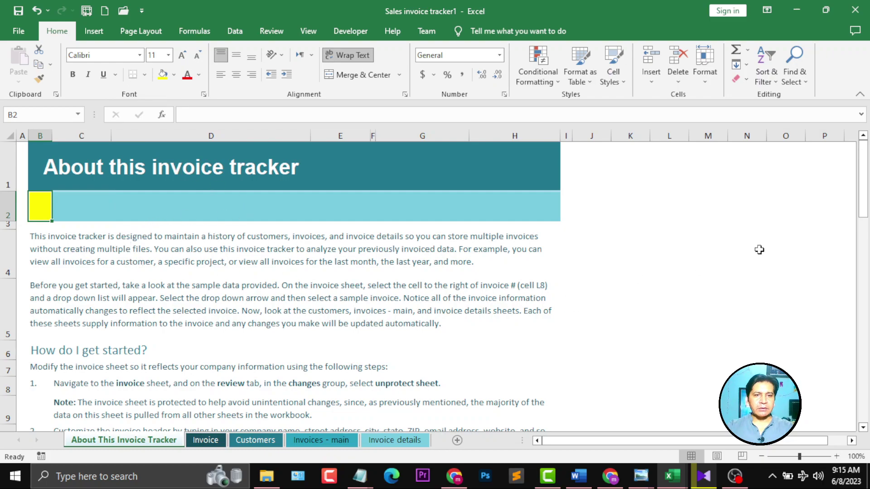
- Recolour the Invoice sheet's row-2 bar red, then close the tracker workbook
left_click(205, 440)
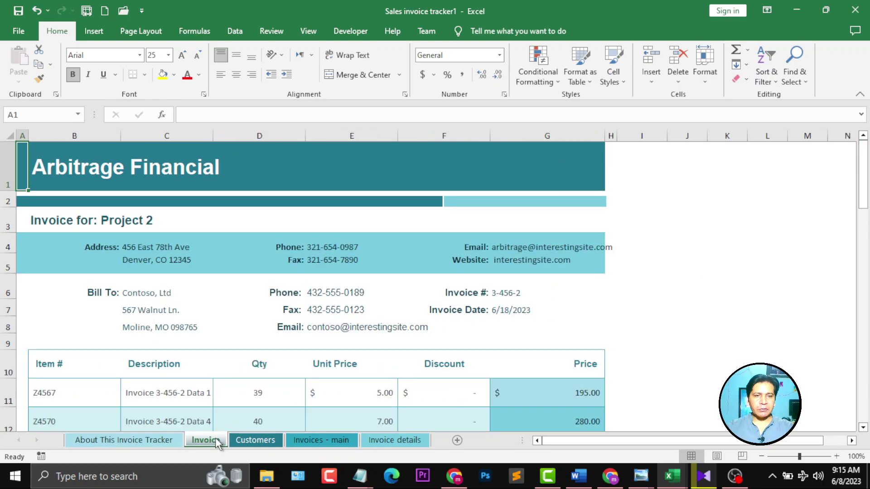
left_click(130, 169)
left_click(45, 169)
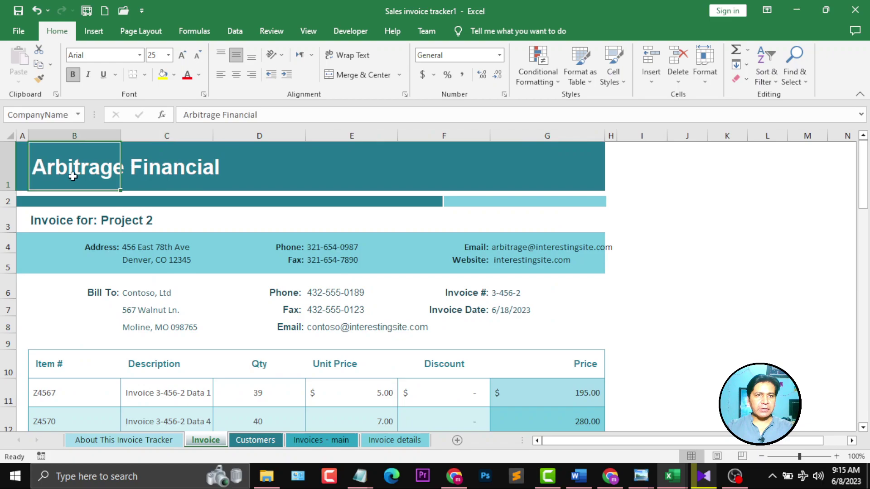
left_click(235, 200)
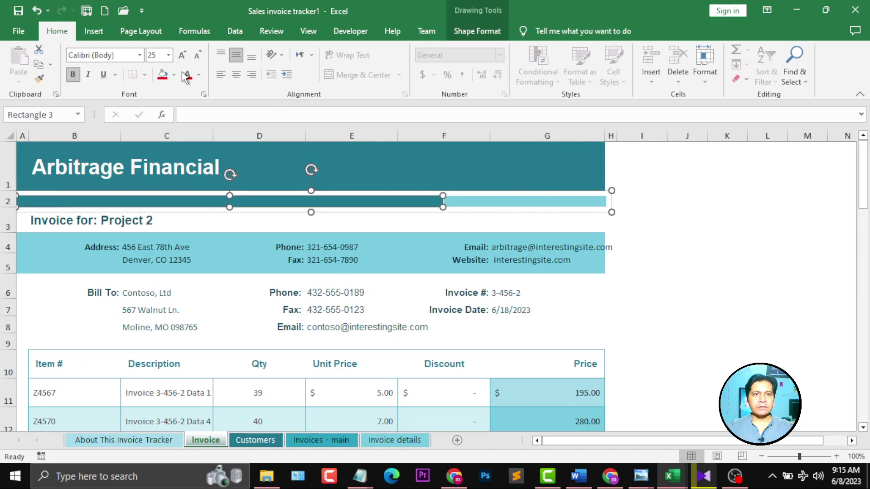
left_click(160, 76)
left_click(364, 323)
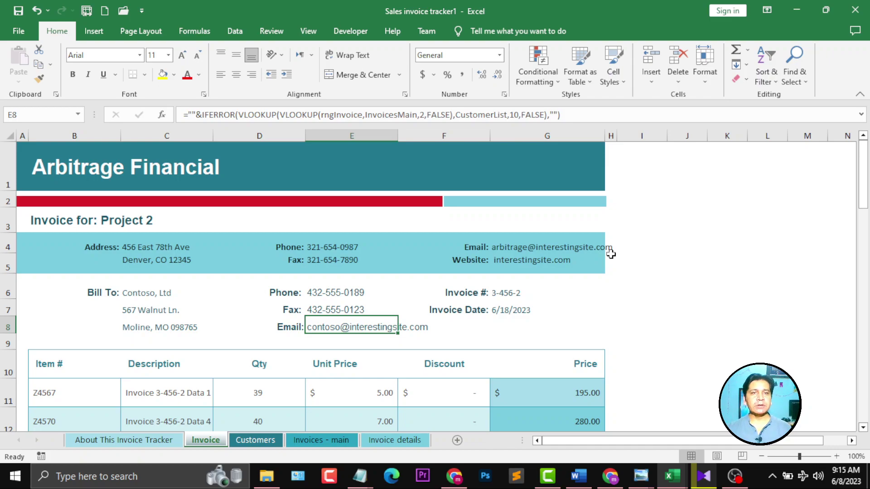
key("ctrl+w")
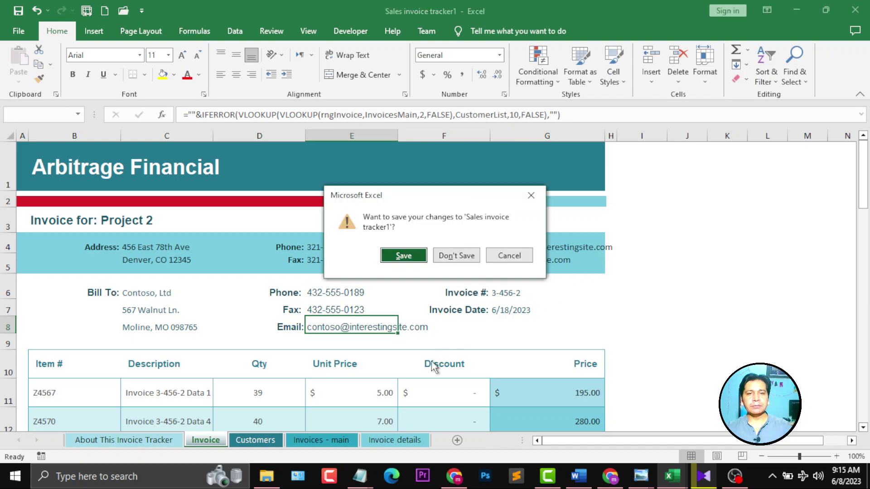
left_click(479, 254)
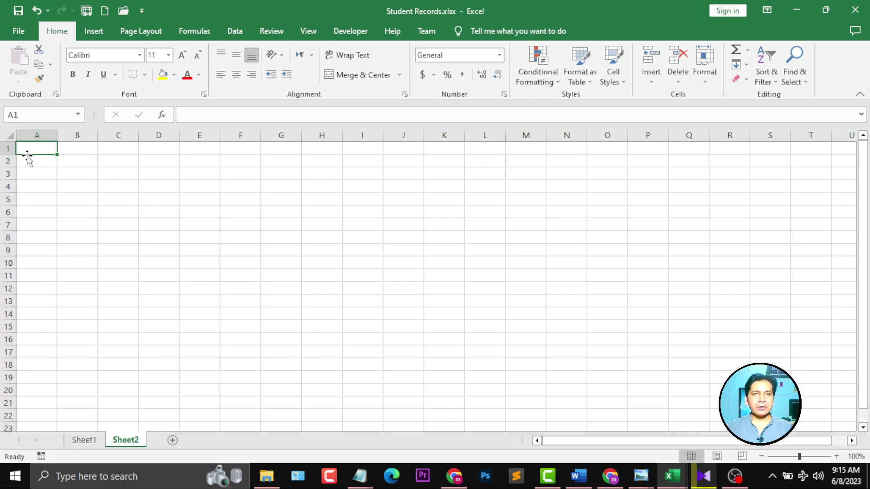
- Apply a yellow fill to rows 1 through 8 of Sheet2
left_click_drag(5, 148, 5, 237)
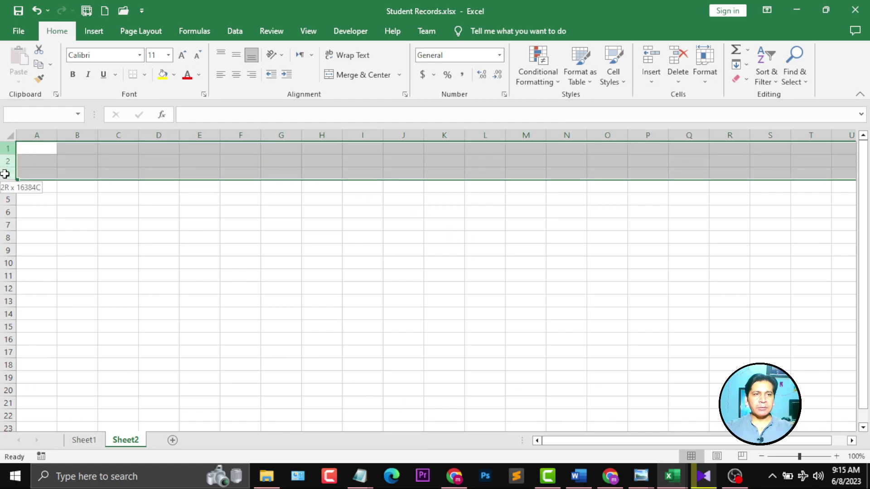
left_click(163, 76)
left_click(437, 183)
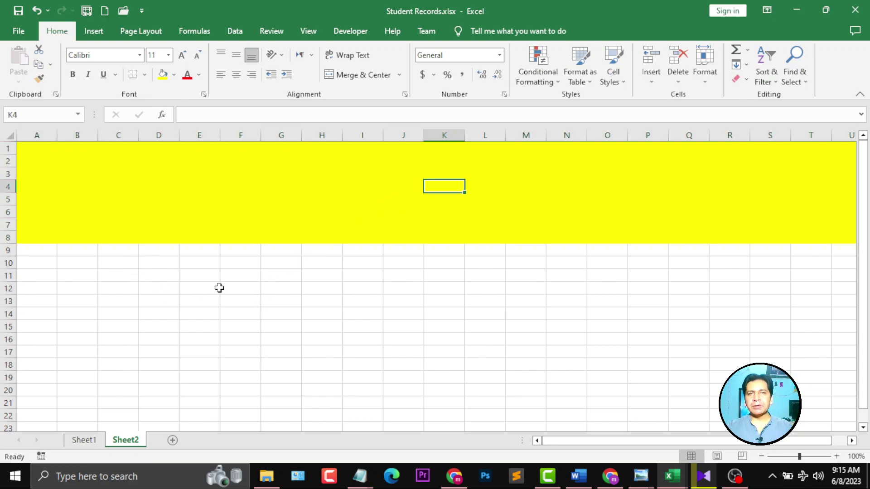
left_click(18, 37)
- Save the workbook as type Excel Template (*.xltx) with the name Student
left_click(57, 200)
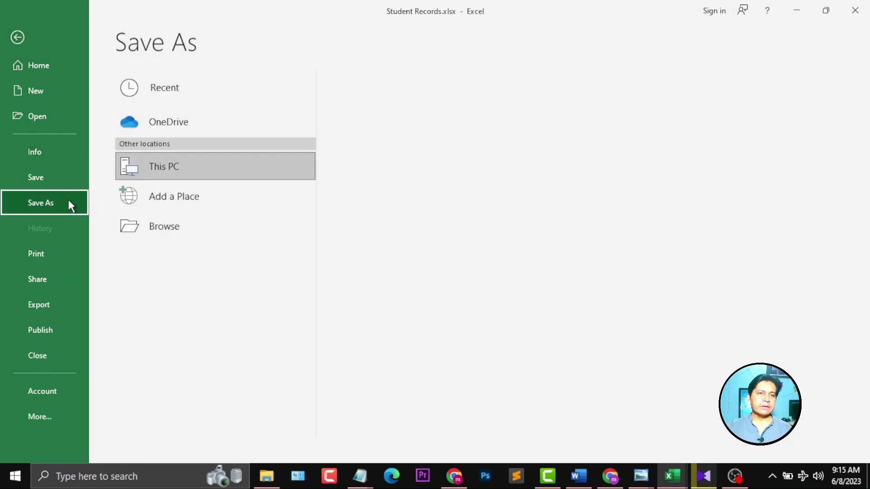
left_click(176, 226)
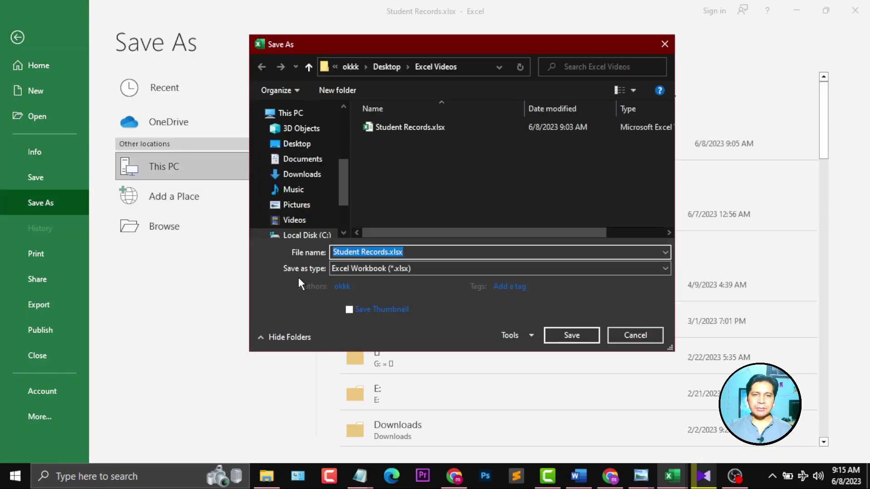
left_click(444, 270)
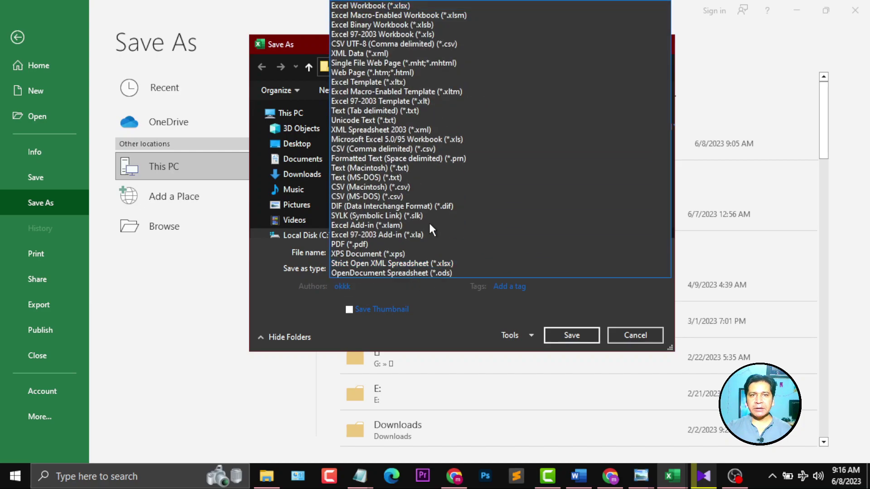
left_click(417, 85)
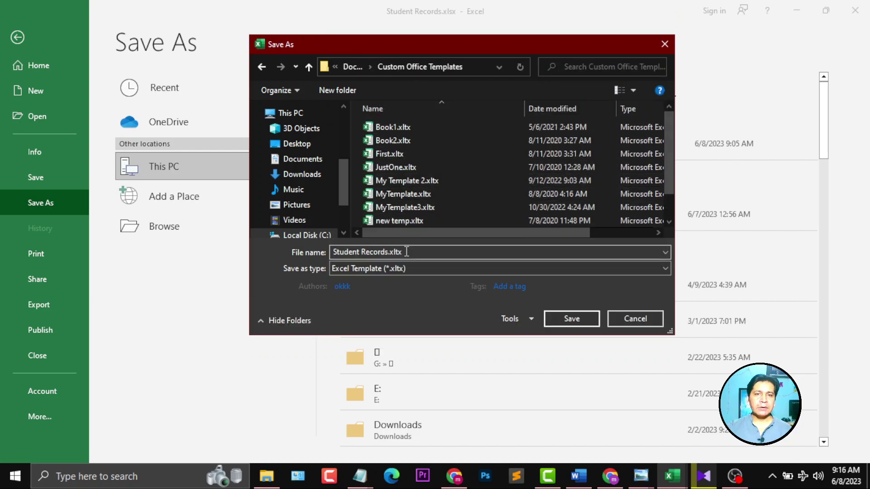
left_click_drag(406, 252, 333, 252)
type("Student")
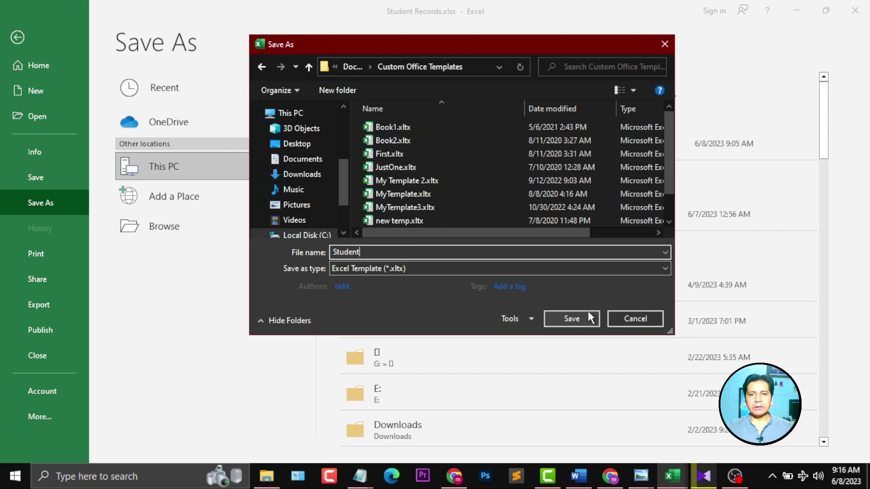
left_click(588, 318)
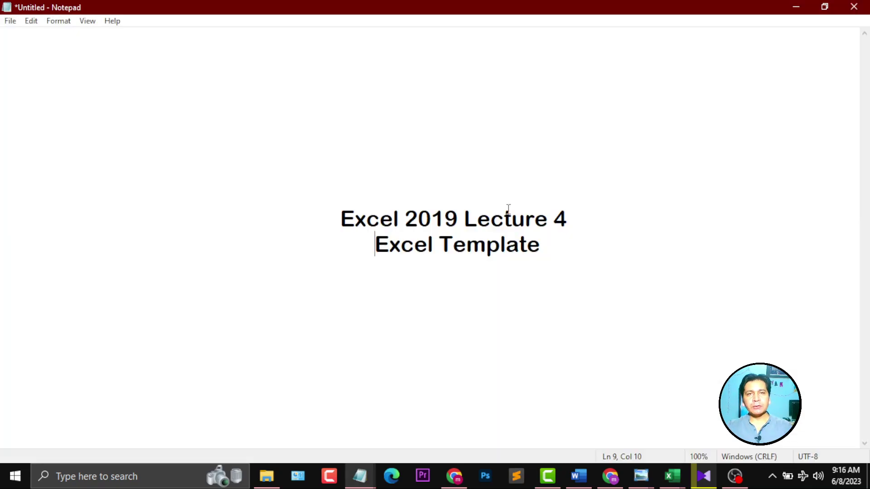
- Launch a new Excel instance with the 'excel' Run command and maximise its window
key("super+r")
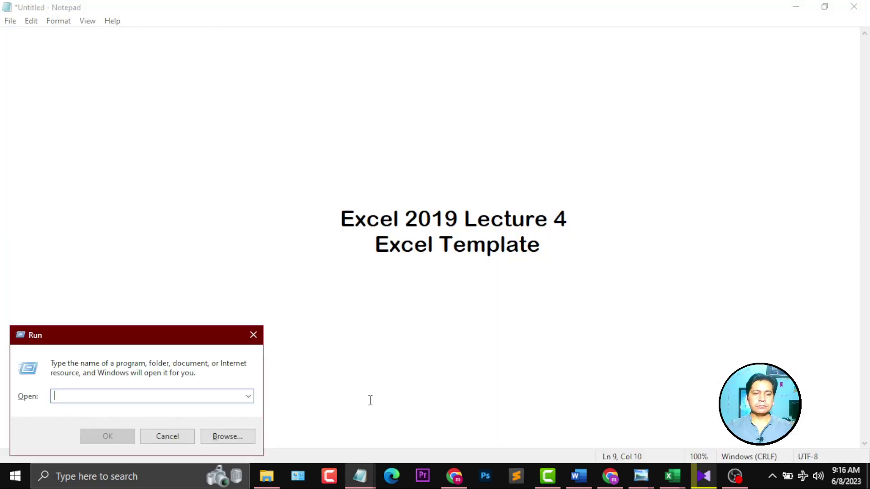
type("excel")
key("Return")
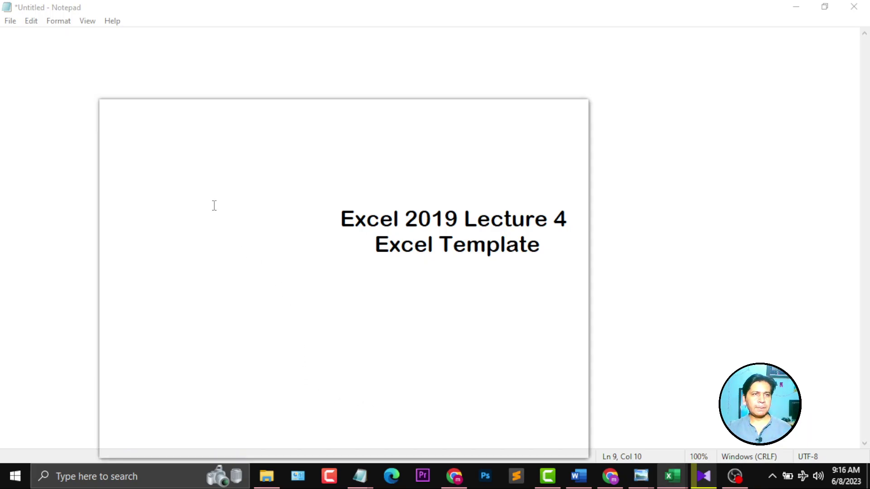
left_click(550, 111)
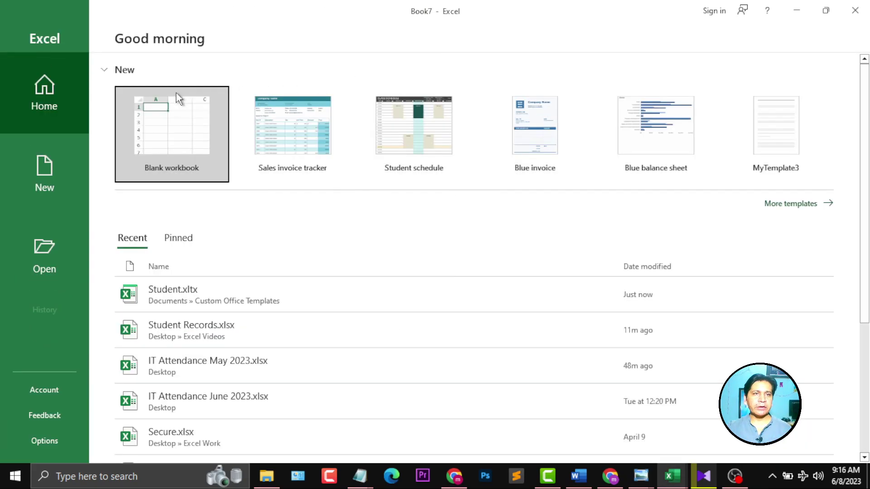
- Create a new workbook from the Student template in the Personal templates gallery
left_click(44, 175)
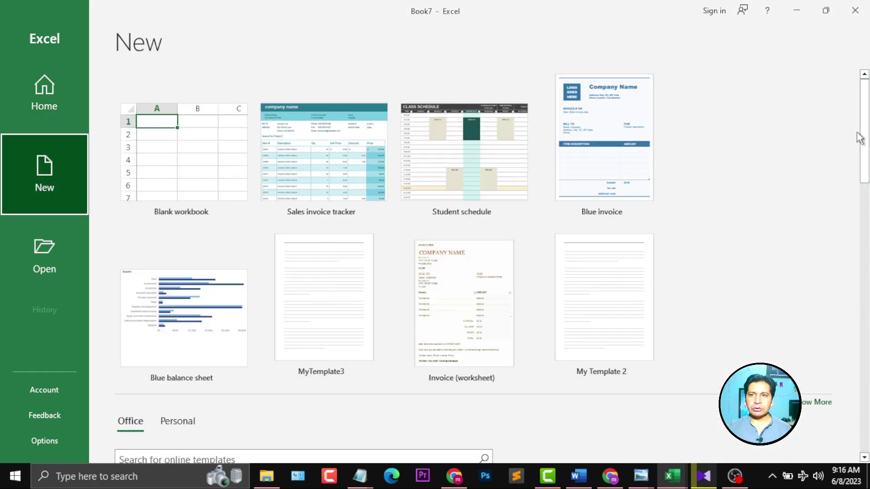
left_click_drag(867, 175, 864, 257)
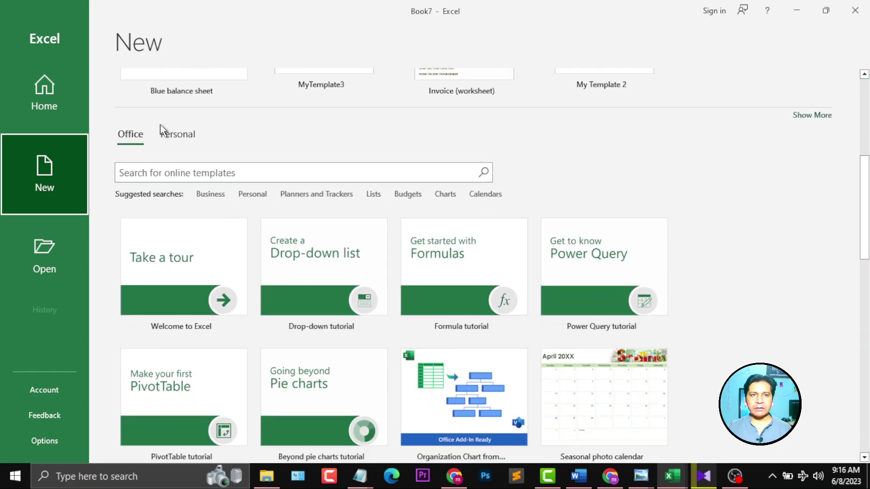
left_click(177, 142)
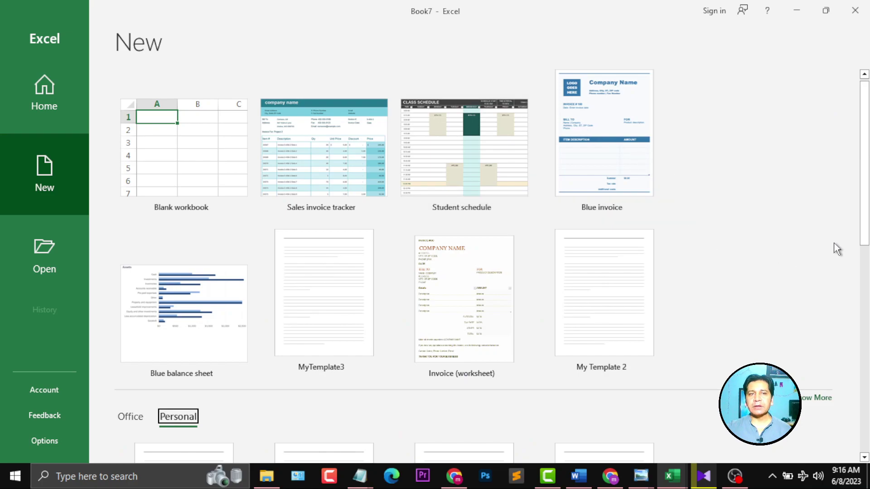
scroll(864, 194, "down", 5)
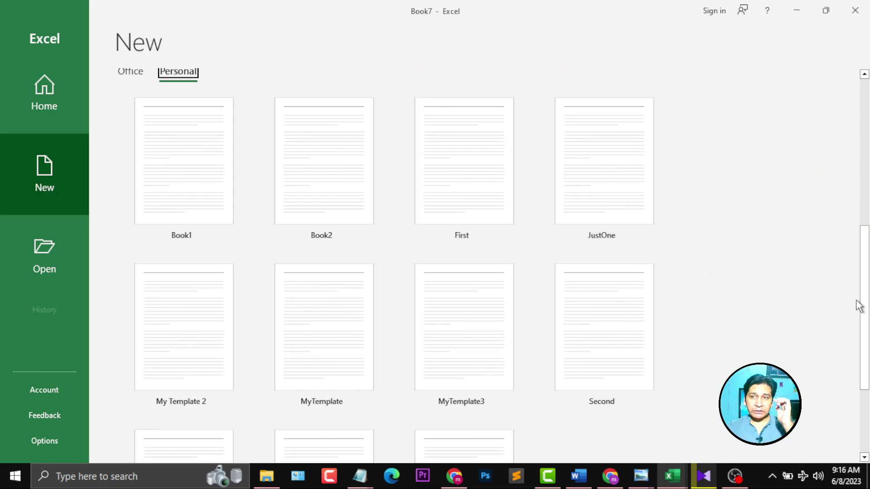
scroll(866, 314, "down", 3)
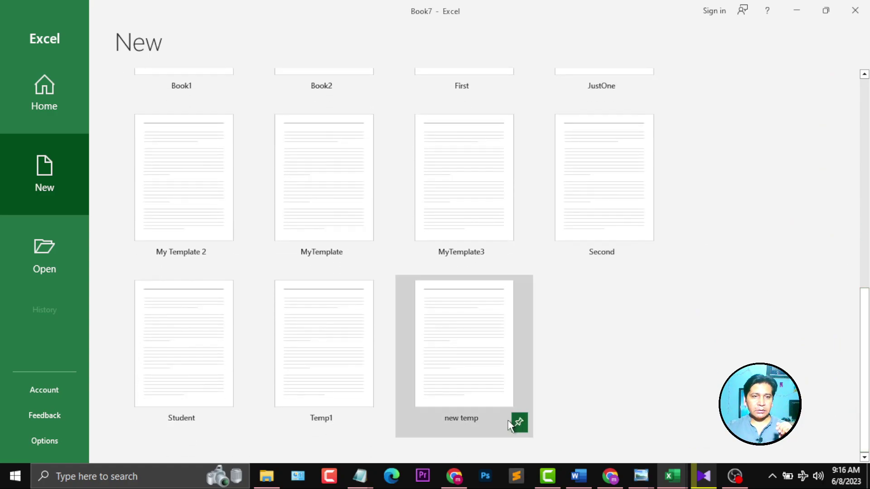
left_click(160, 364)
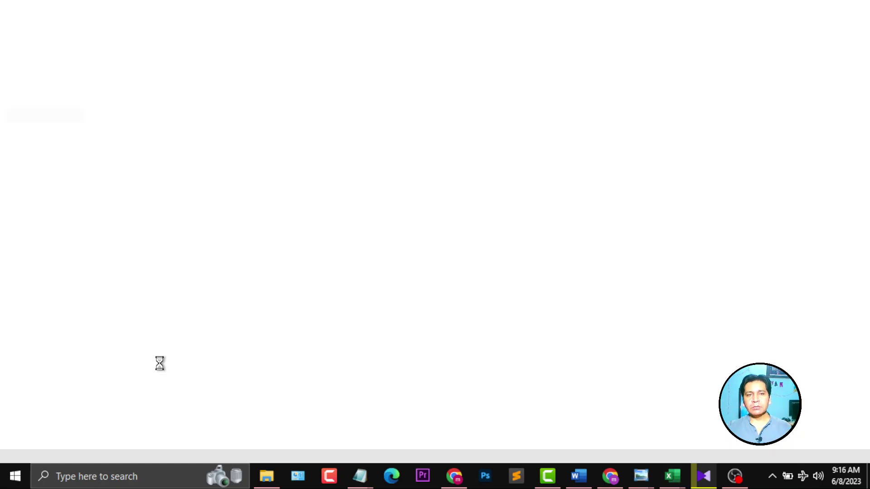